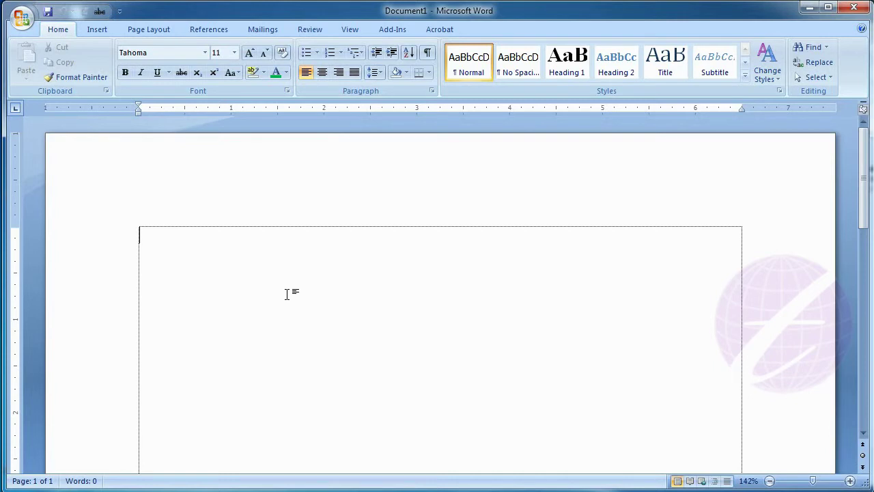
Type 'This is a MS Word Tutorial.' on the first line, placing the caret inside 'Word'
{"action": "type", "text": "This is a MS Word "}
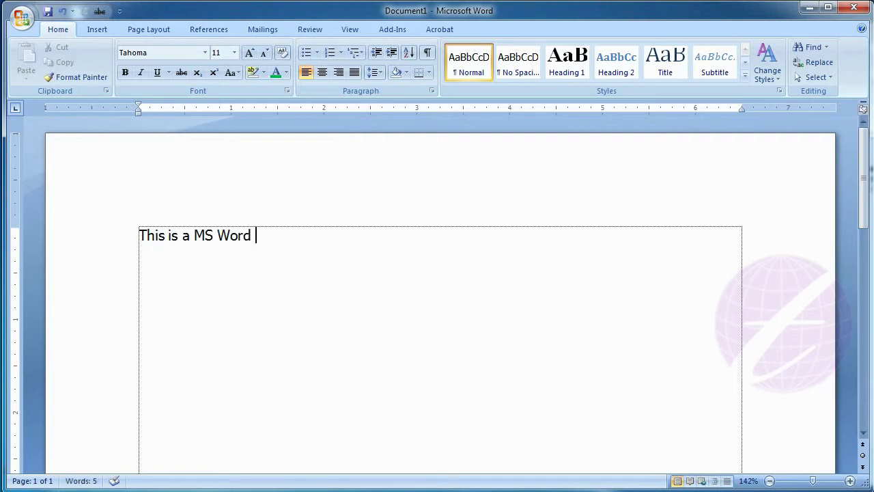
{"action": "type", "text": "Tutorial."}
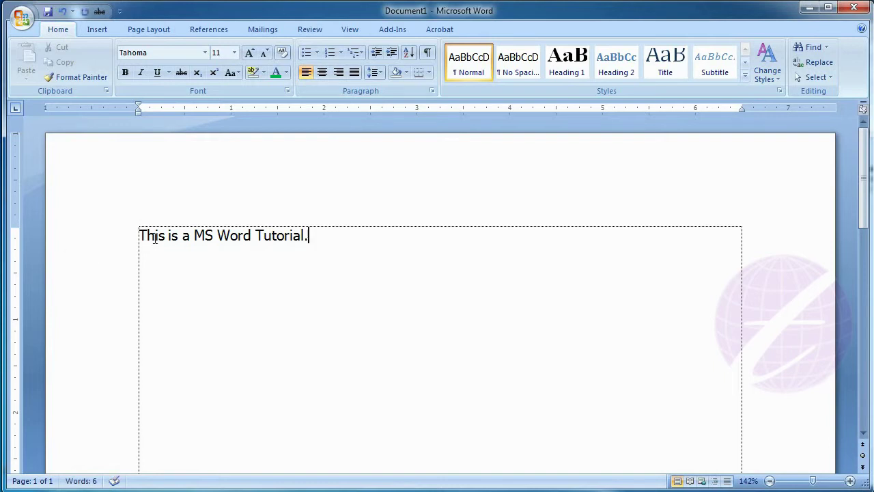
{"action": "left_click", "coordinate": [195, 237]}
{"action": "left_click", "coordinate": [230, 237]}
{"action": "left_click_drag", "start_coordinate": [138, 235], "coordinate": [147, 237]}
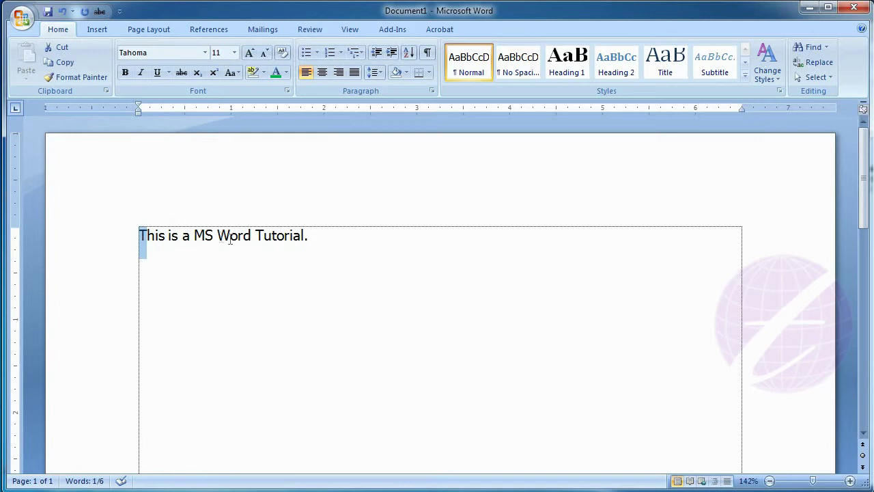
{"action": "left_click_drag", "start_coordinate": [229, 236], "coordinate": [218, 237]}
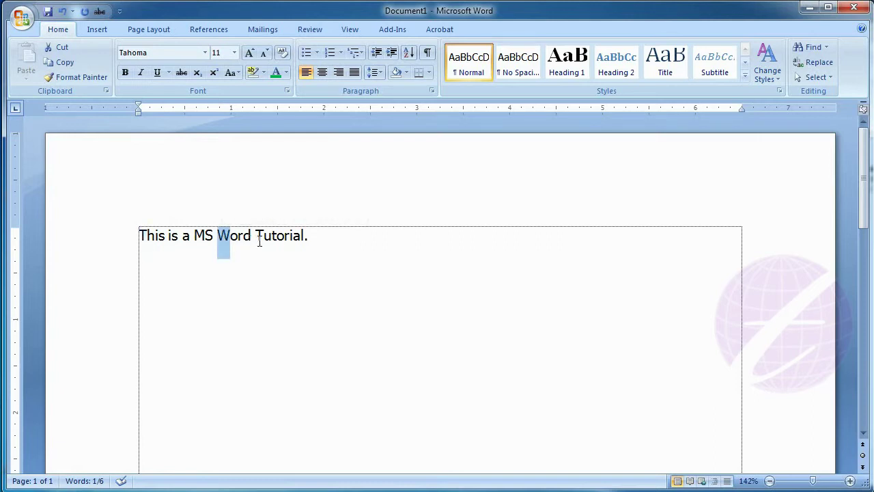
{"action": "left_click_drag", "start_coordinate": [263, 236], "coordinate": [255, 237]}
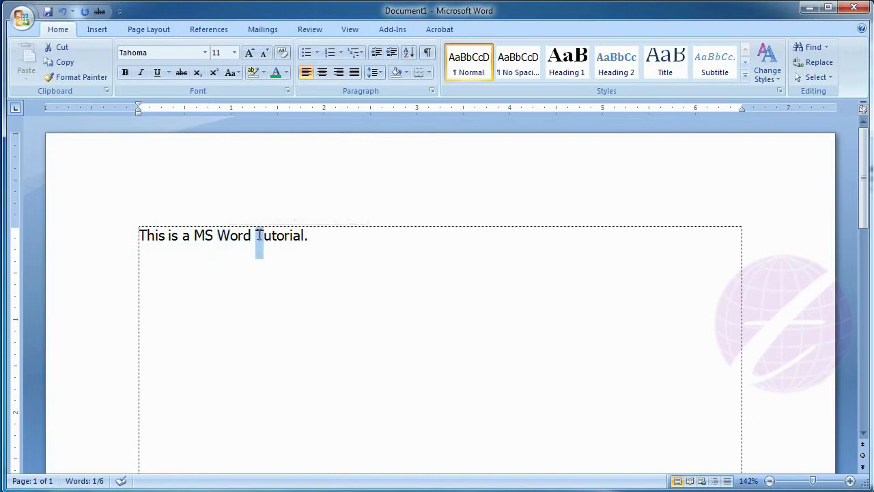
{"action": "left_click", "coordinate": [314, 237]}
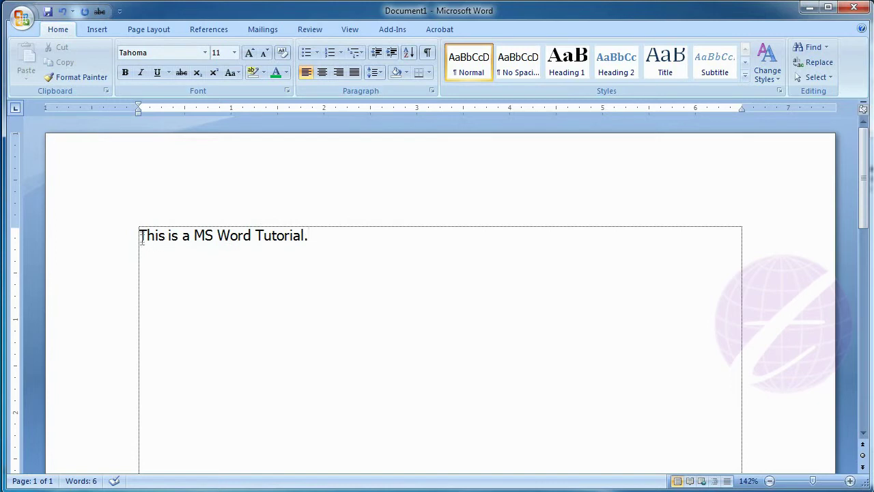
Select the whole sentence 'This is a MS Word Tutorial.' and show the Change Case (Aa) options
{"action": "left_click_drag", "start_coordinate": [141, 238], "coordinate": [314, 239]}
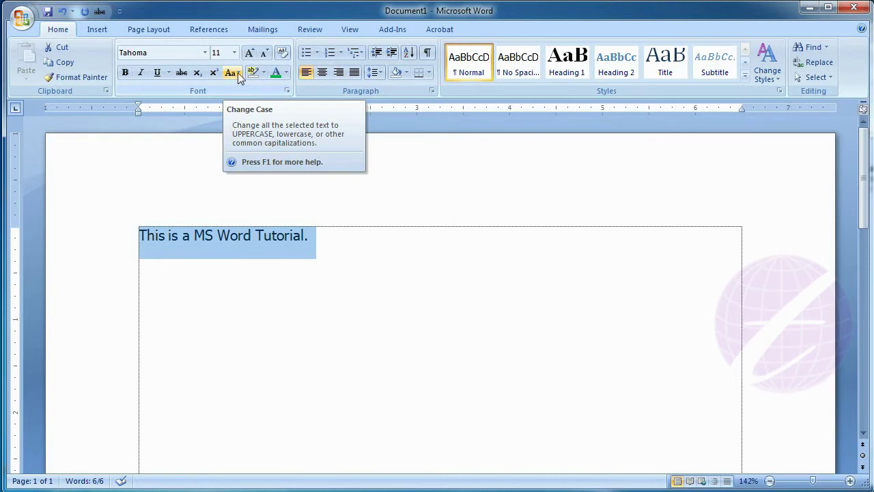
{"action": "left_click", "coordinate": [238, 73]}
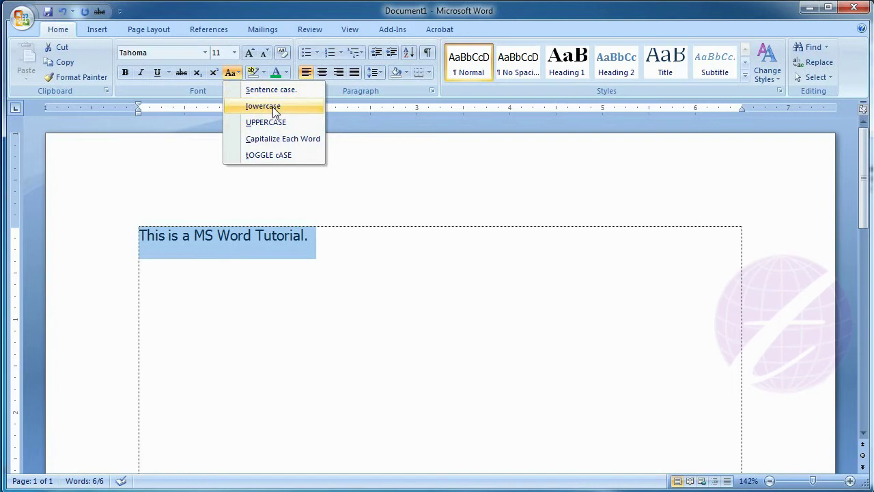
Apply UPPERCASE so the sentence reads 'THIS IS A MS WORD TUTORIAL.'
{"action": "left_click", "coordinate": [290, 124]}
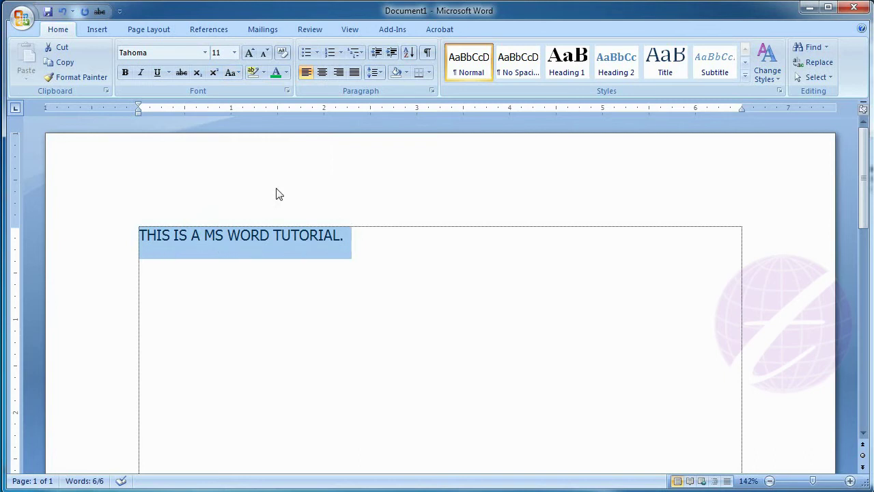
{"action": "left_click", "coordinate": [237, 73]}
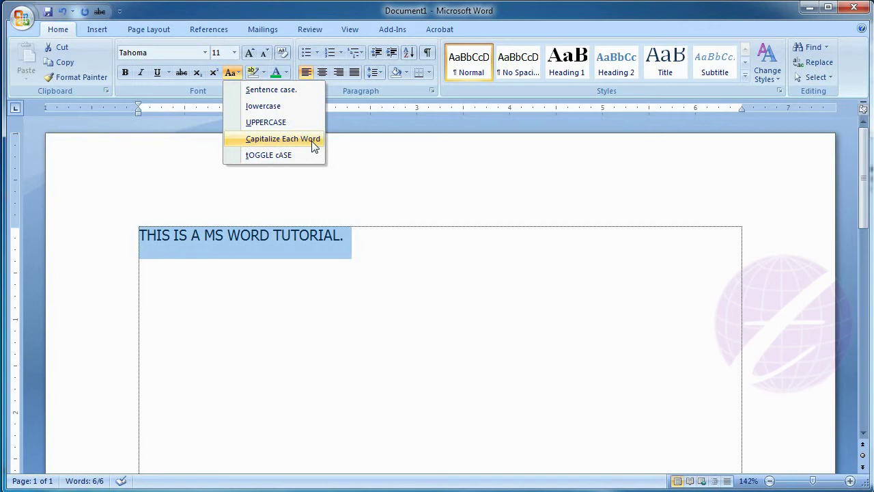
Apply Capitalize Each Word so the sentence reads 'This Is A Ms Word Tutorial.'
{"action": "left_click", "coordinate": [314, 140]}
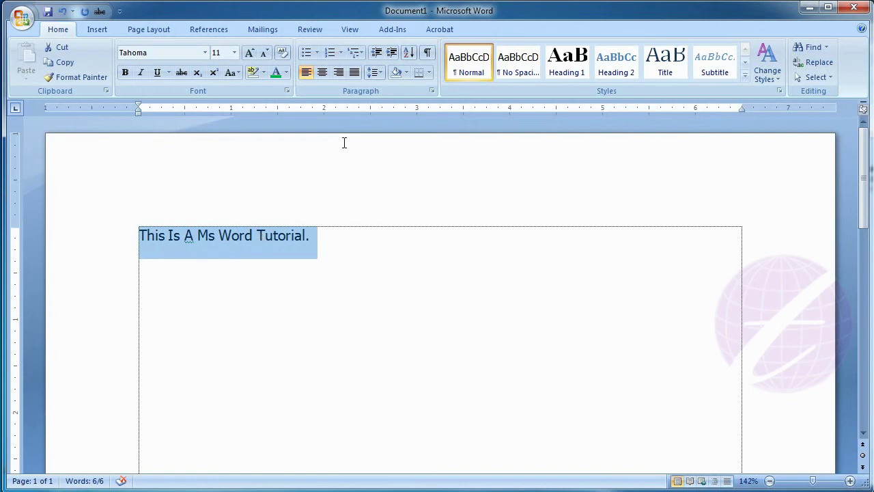
{"action": "left_click", "coordinate": [238, 72]}
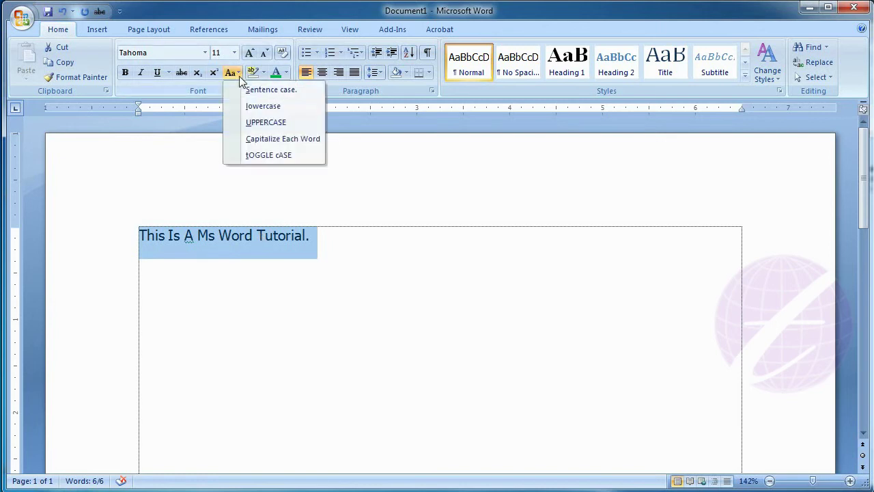
Apply tOGGLE cASE so the sentence reads 'tHIS iS a mS wORD tUTORIAL.'
{"action": "left_click", "coordinate": [275, 155]}
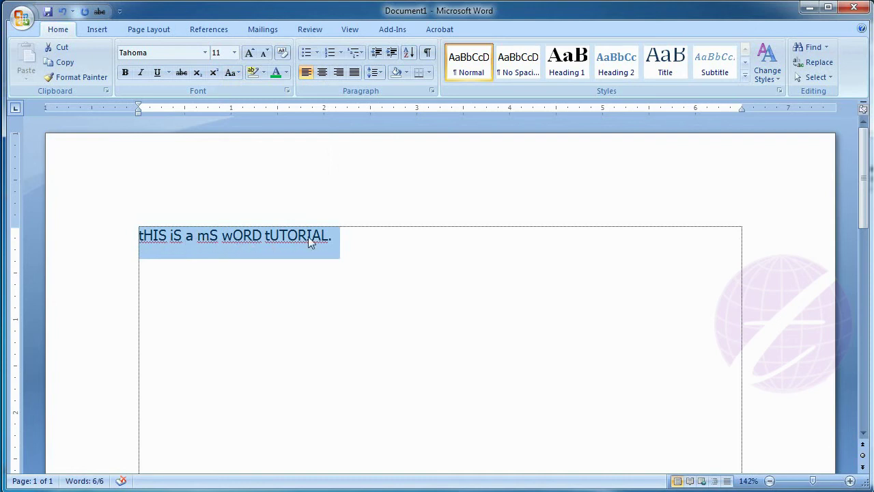
{"action": "left_click", "coordinate": [233, 73]}
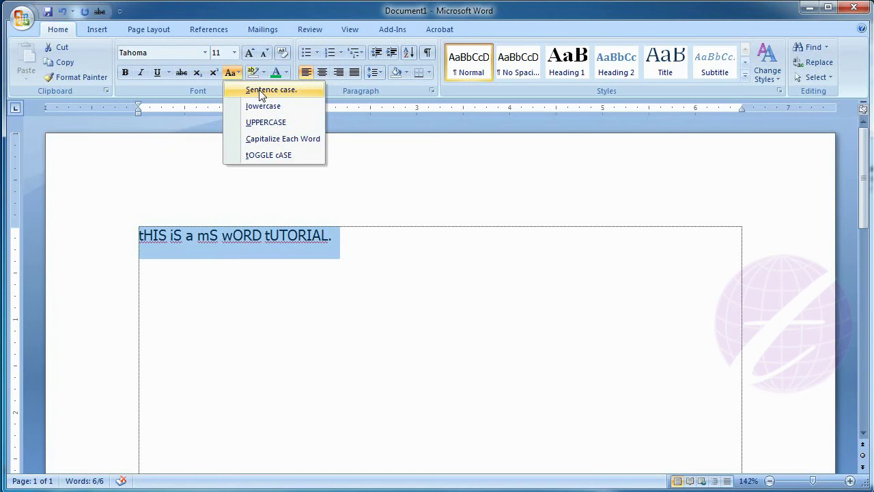
Apply Sentence case, then lowercase, leaving 'this is a ms word tutorial.'
{"action": "left_click", "coordinate": [261, 96]}
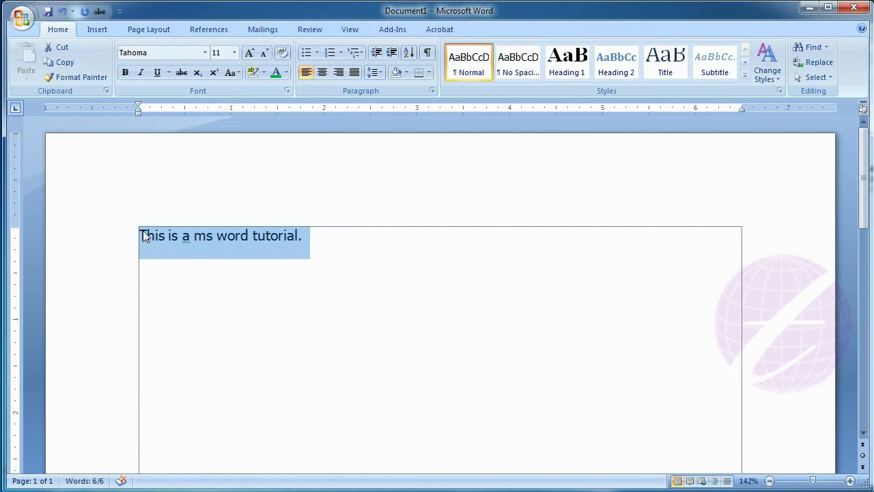
{"action": "left_click", "coordinate": [237, 74]}
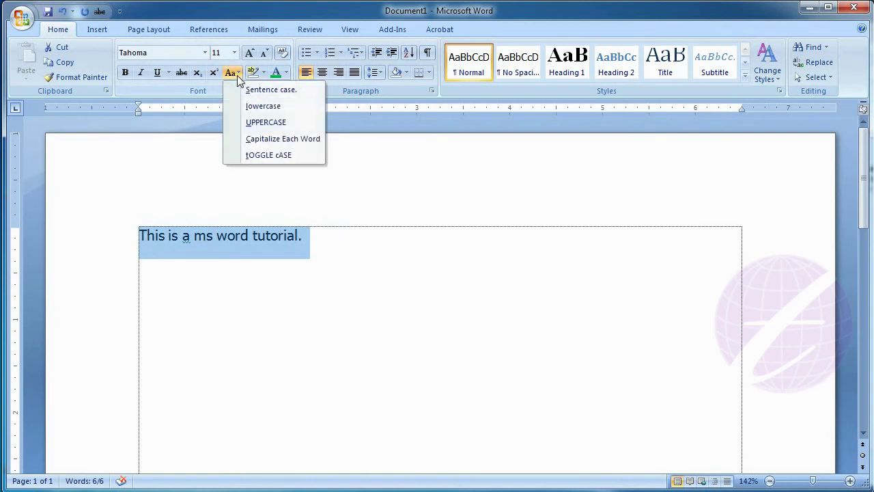
{"action": "left_click", "coordinate": [250, 107]}
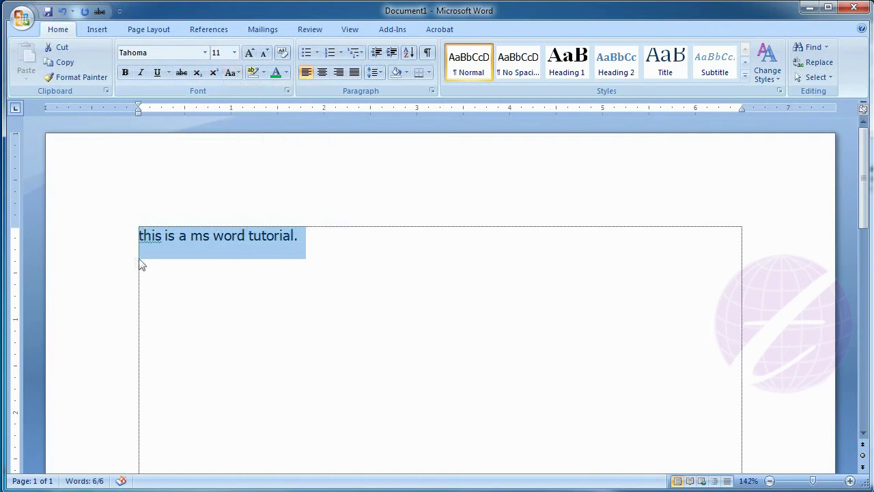